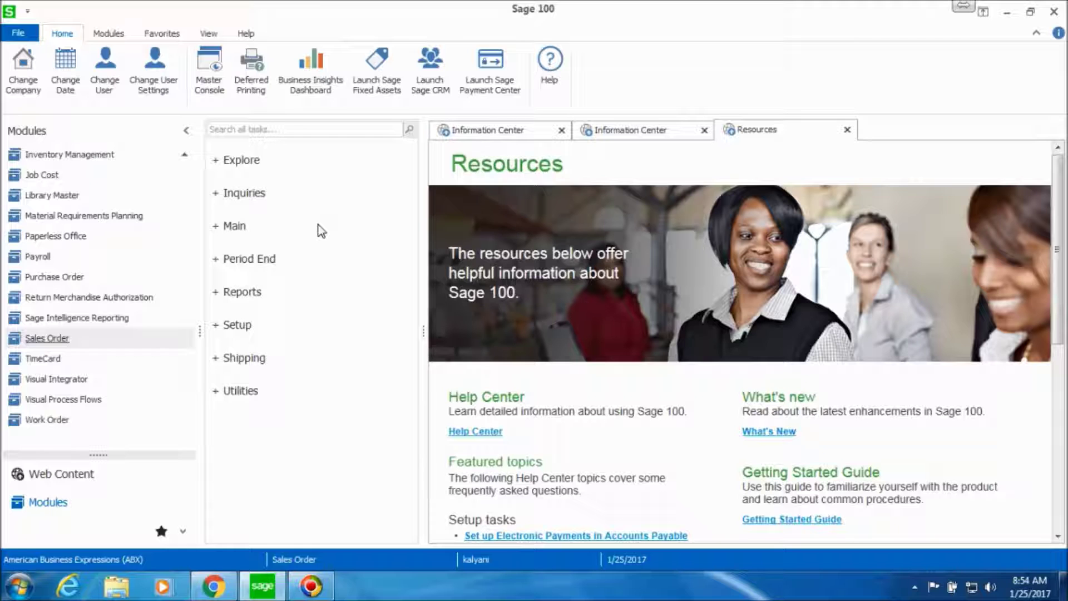
Expand the Sales Order module's Main task group to list Invoice Data Entry and Sales Order Entry.
{"action": "left_click", "coordinate": [234, 226]}
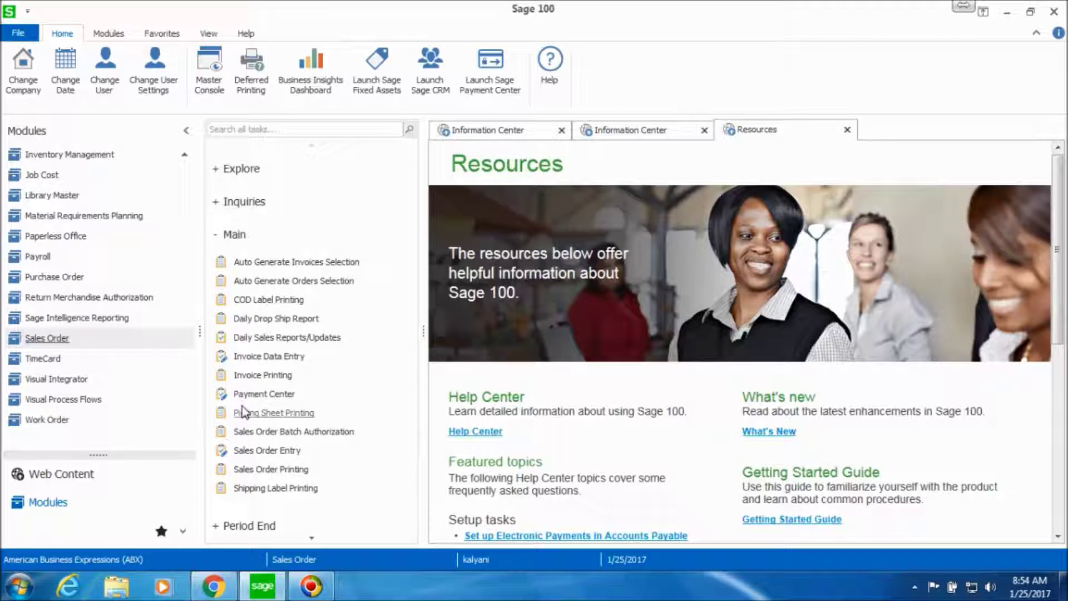
In Invoice Data Entry, create and accept new invoice batch 00013.
{"action": "left_click", "coordinate": [247, 357]}
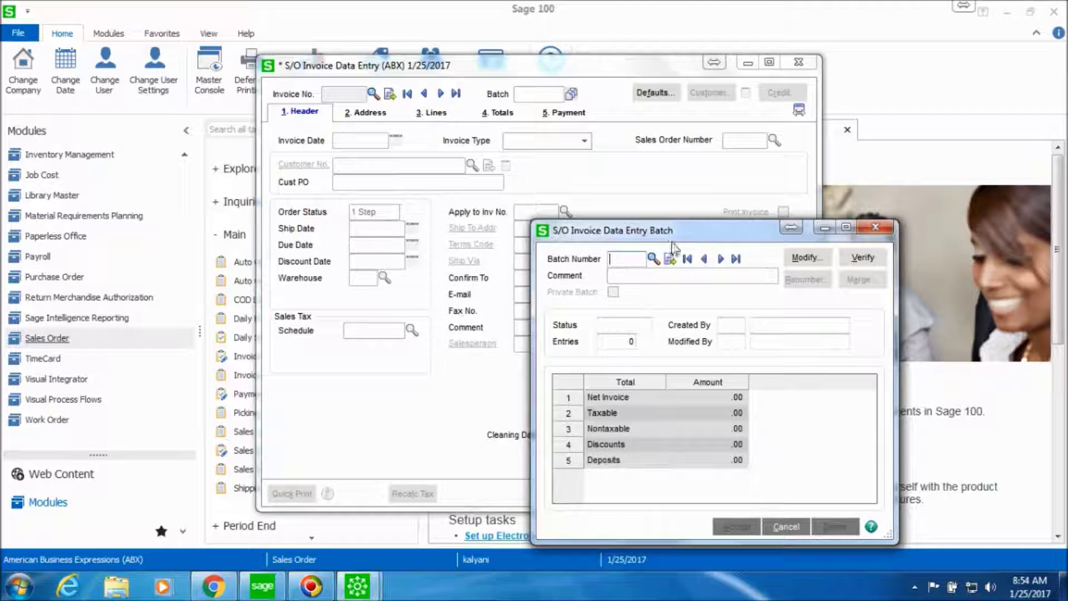
{"action": "left_click", "coordinate": [670, 258]}
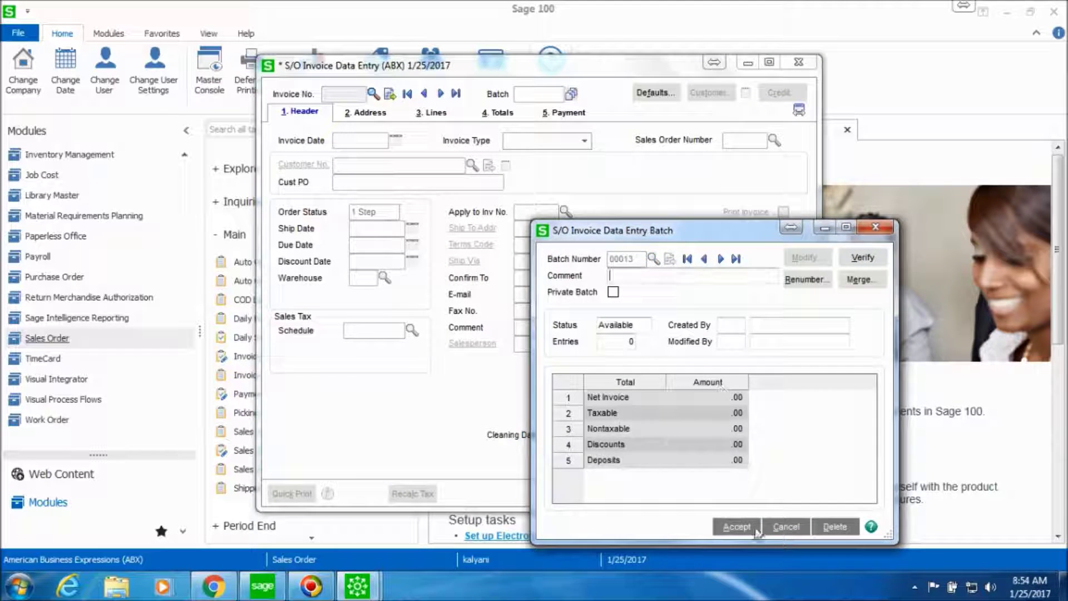
{"action": "left_click", "coordinate": [737, 527]}
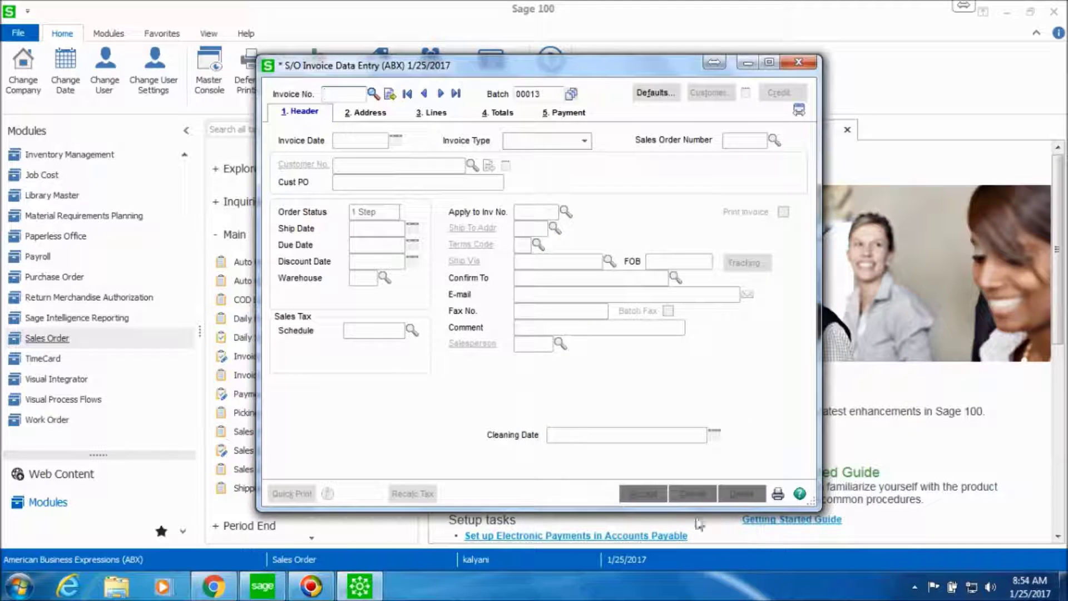
Assign the next invoice number 0000017 and pick sales order 0000034 for Zoom Switch.
{"action": "left_click", "coordinate": [390, 95]}
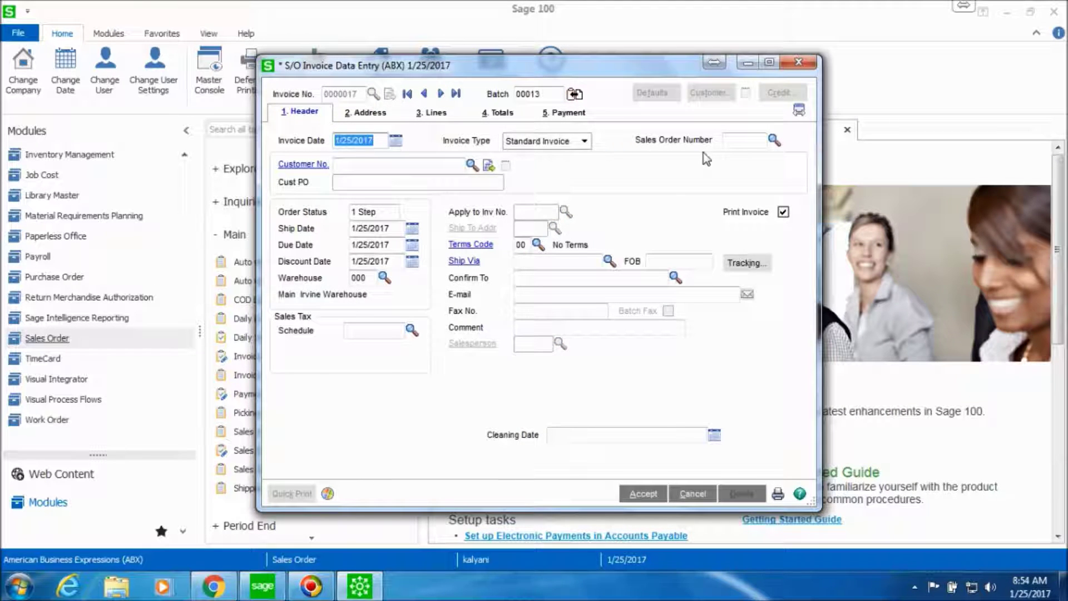
{"action": "left_click", "coordinate": [773, 142]}
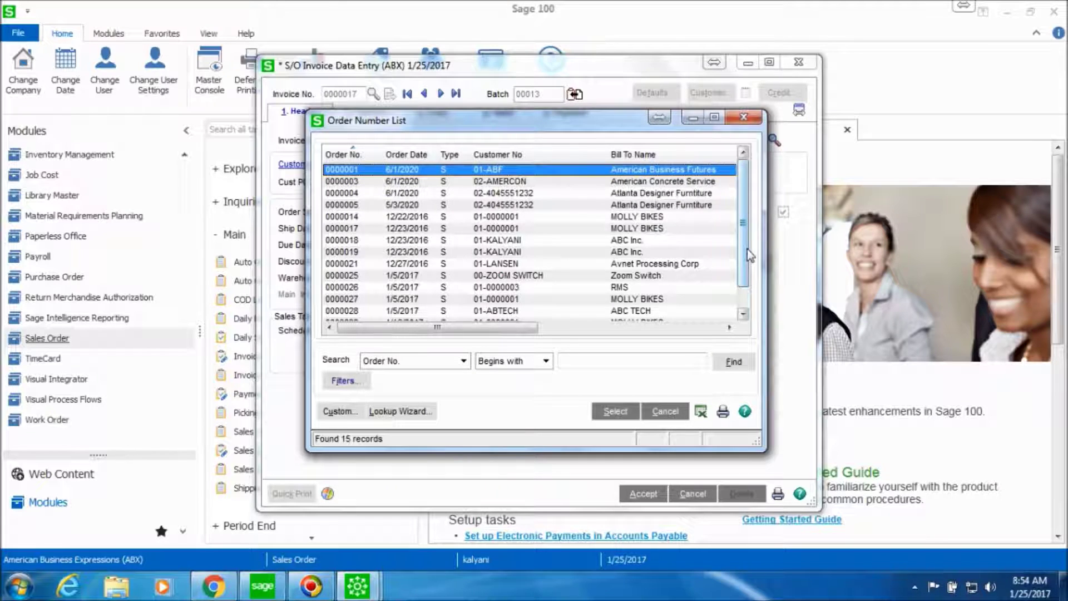
{"action": "scroll", "coordinate": [750, 253], "scroll_direction": "down", "scroll_amount": 1}
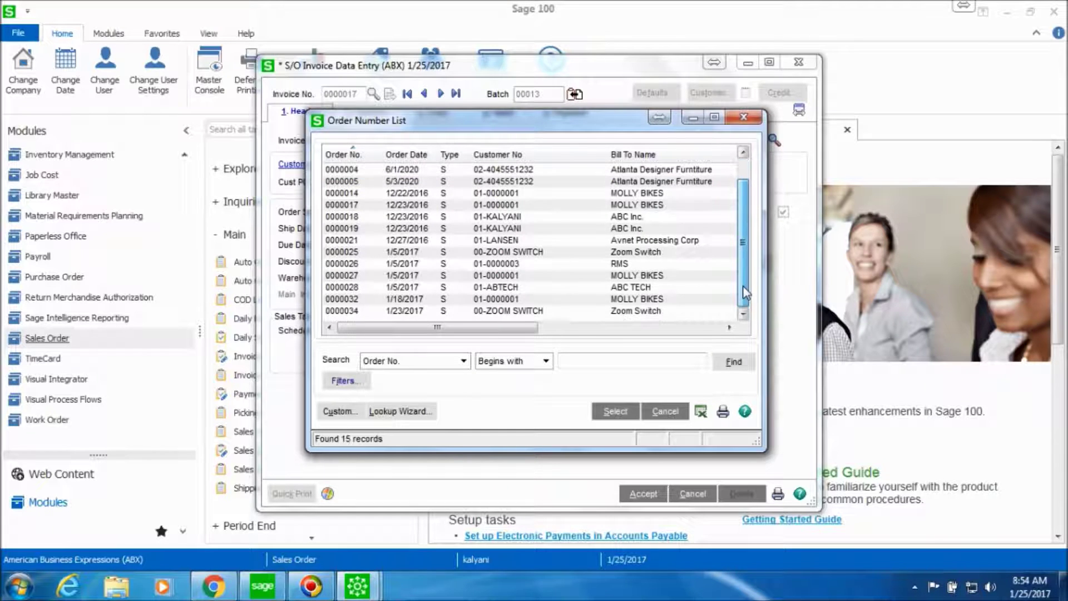
{"action": "left_click", "coordinate": [653, 312]}
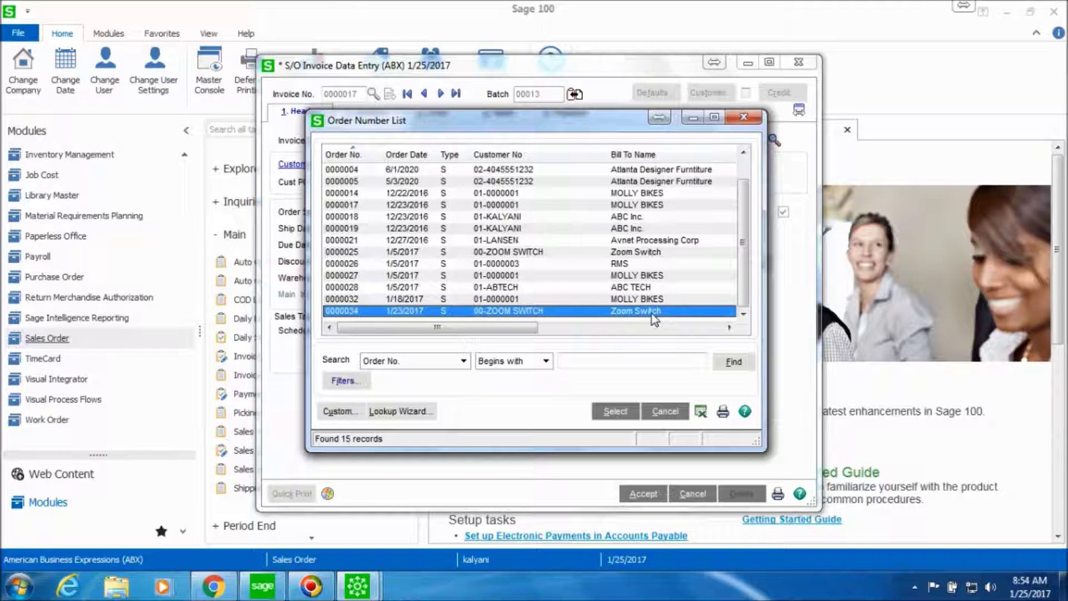
Load order 0000034 into invoice 0000017, review its bill-to and ship-to addresses, then go to Lines.
{"action": "left_click", "coordinate": [614, 409]}
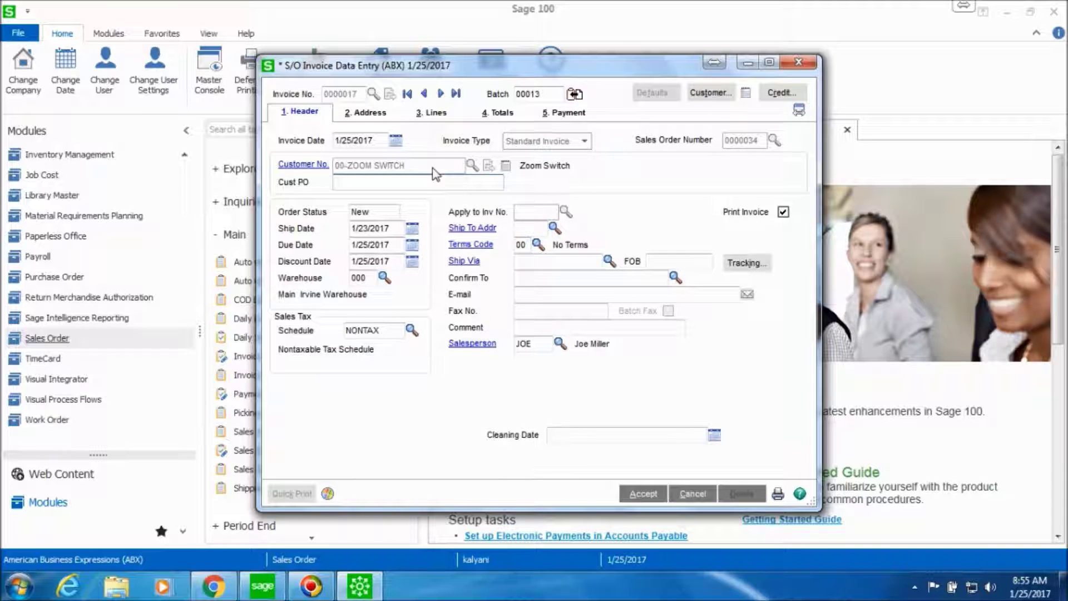
{"action": "left_click", "coordinate": [381, 116]}
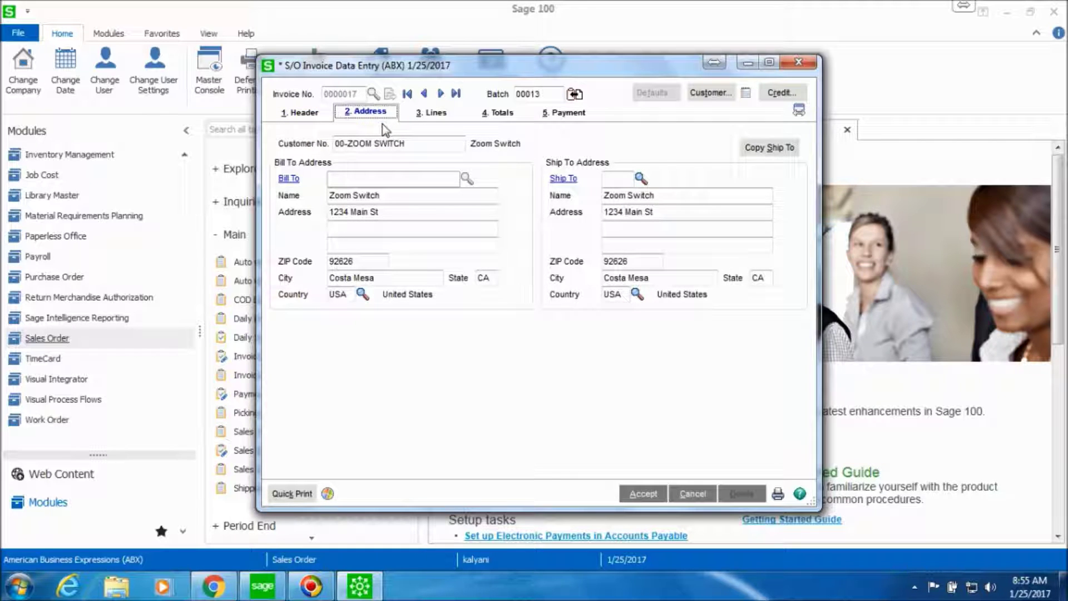
{"action": "left_click", "coordinate": [437, 116]}
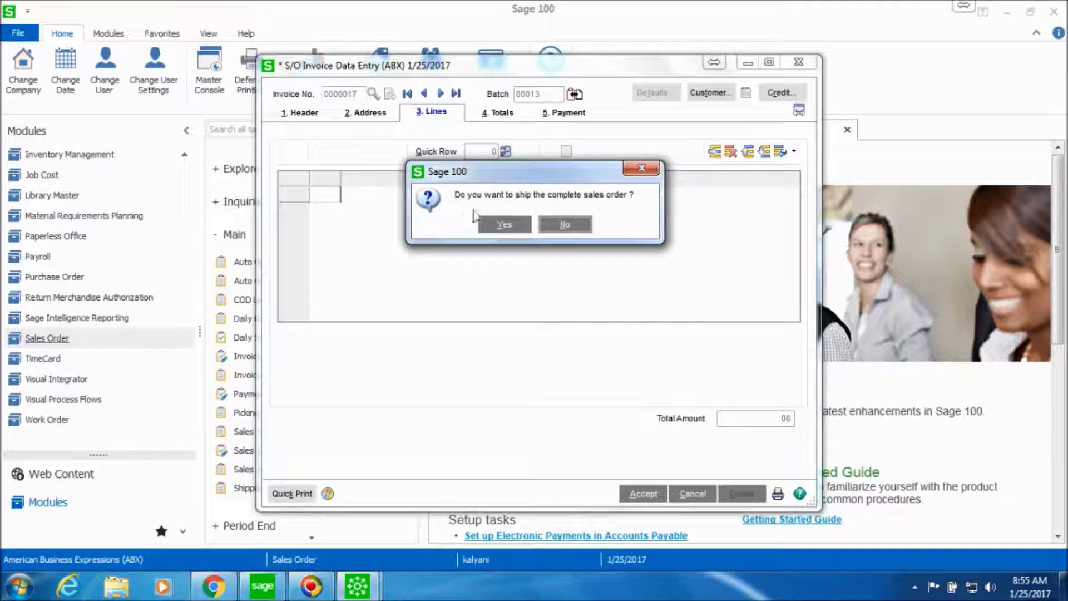
Ship the complete order, check the single SPEAKERS line at 20.00, and review the 20.00 invoice total.
{"action": "left_click", "coordinate": [523, 226]}
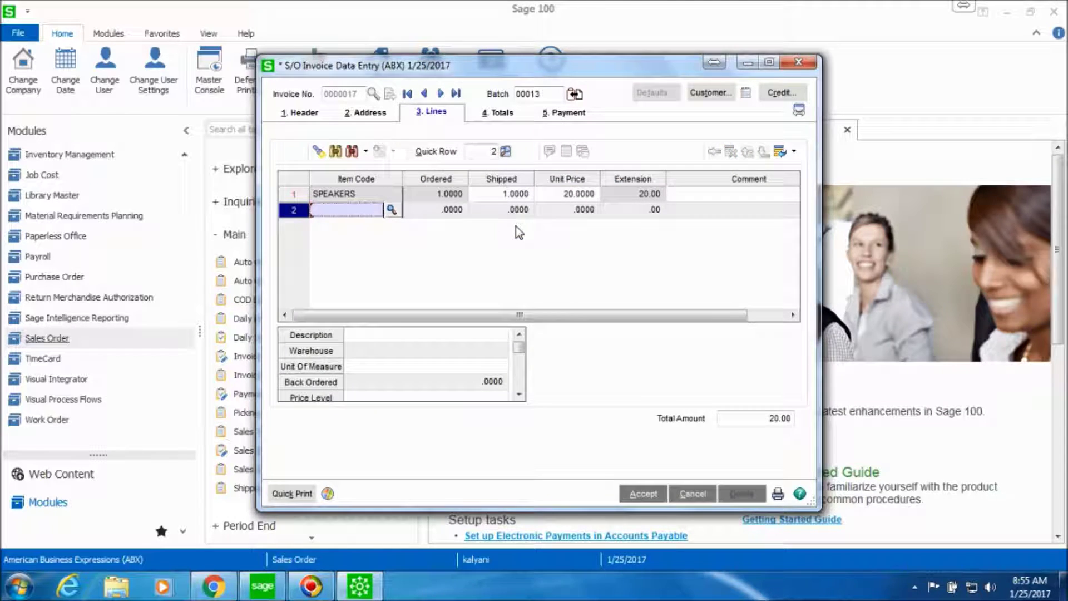
{"action": "left_click", "coordinate": [362, 199]}
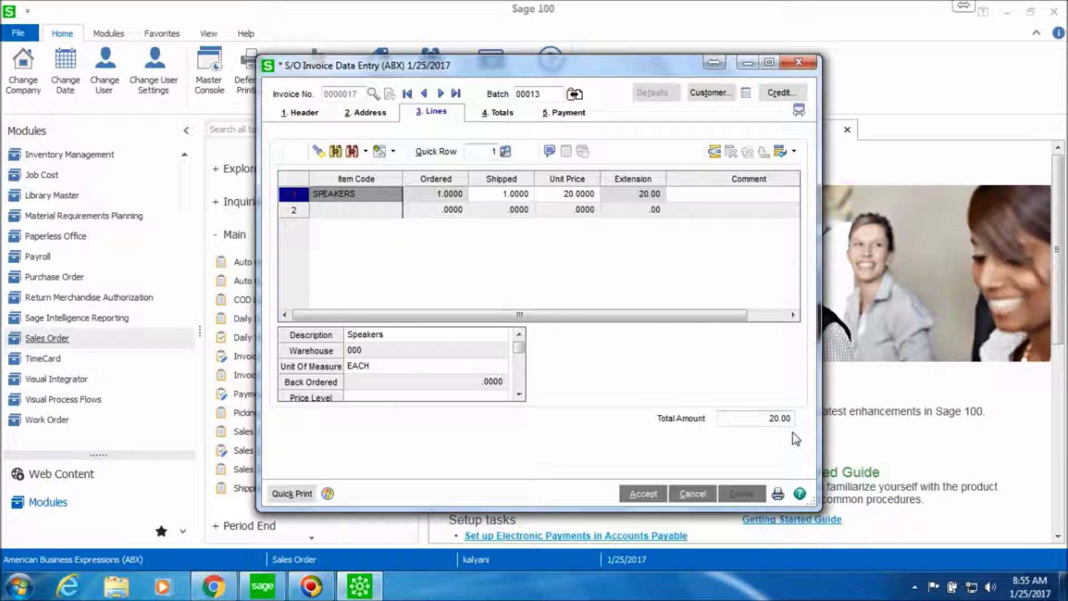
{"action": "left_click", "coordinate": [642, 493]}
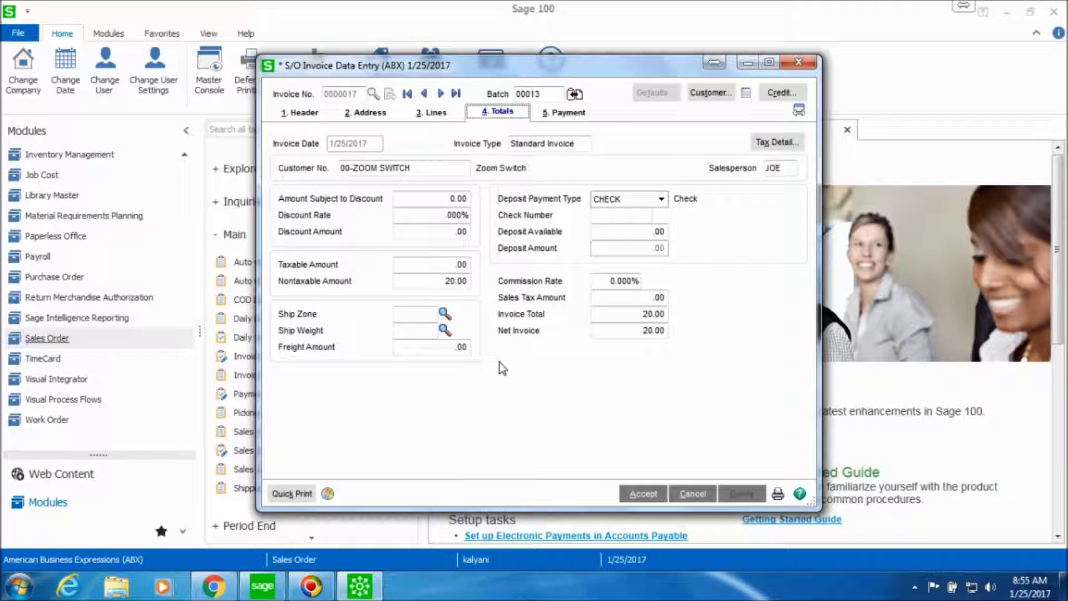
Save invoice 0000017 and mark batch 00013 for printing in the daily sales reports.
{"action": "left_click", "coordinate": [644, 493]}
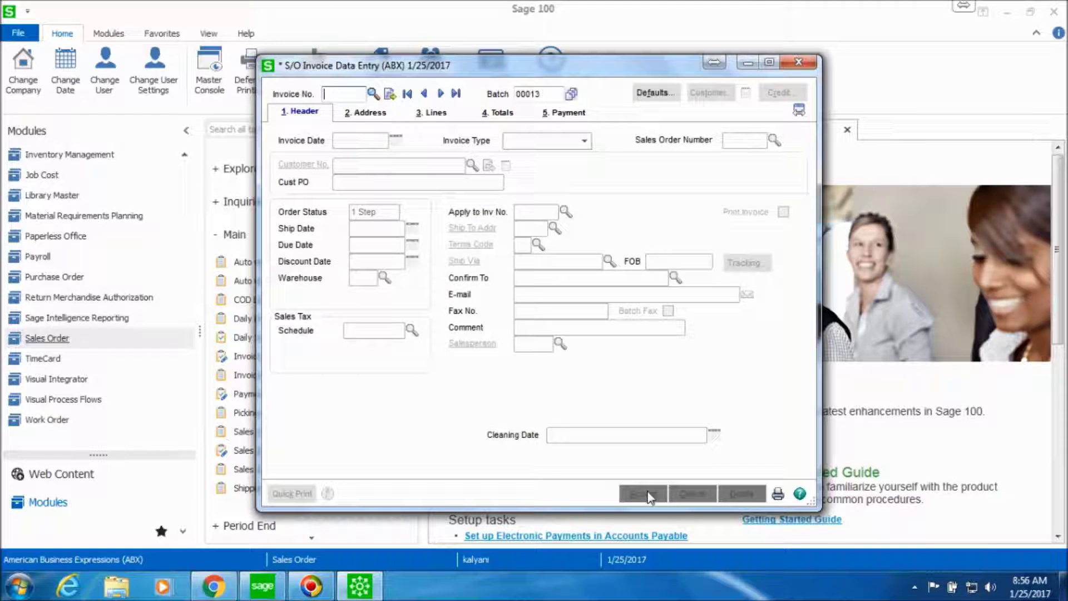
{"action": "left_click", "coordinate": [801, 60]}
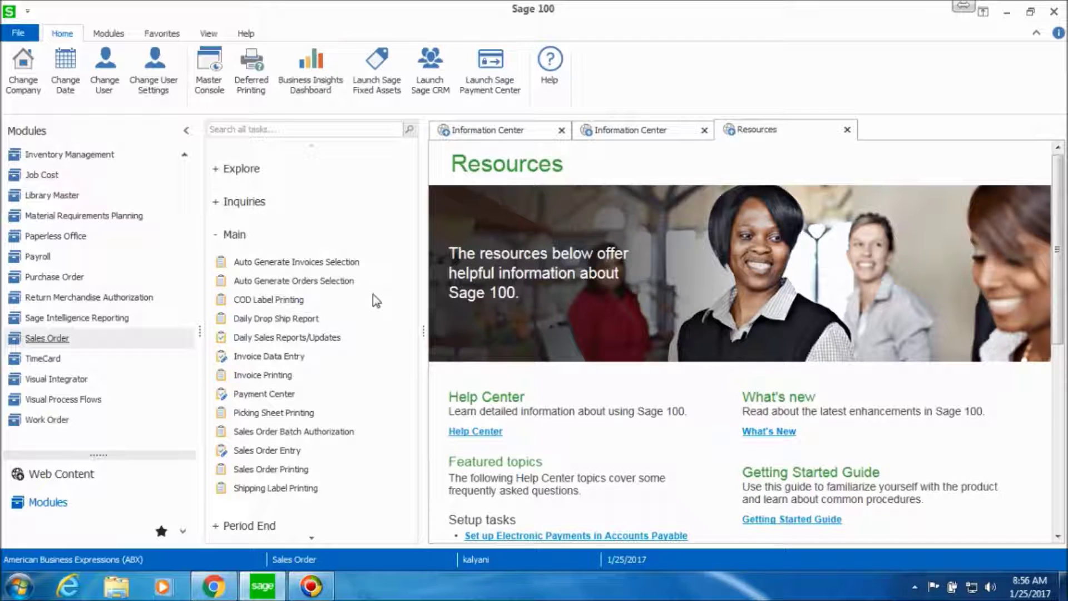
{"action": "left_click", "coordinate": [324, 338]}
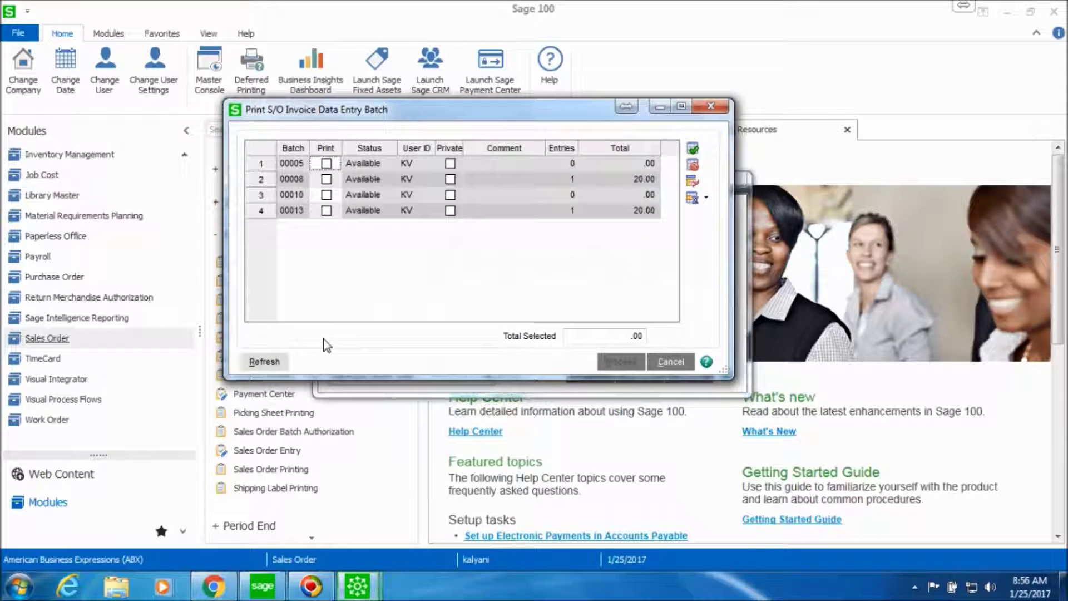
{"action": "left_click", "coordinate": [326, 212]}
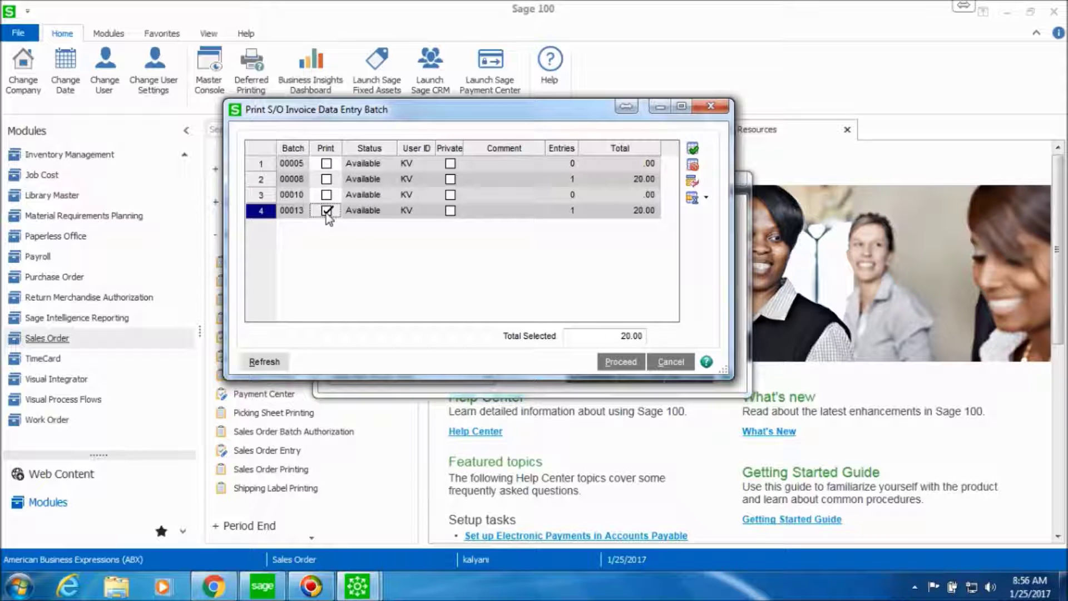
Preview the Daily Sales Journal full-screen with period ending and posting date 6/30/2020.
{"action": "left_click", "coordinate": [619, 362]}
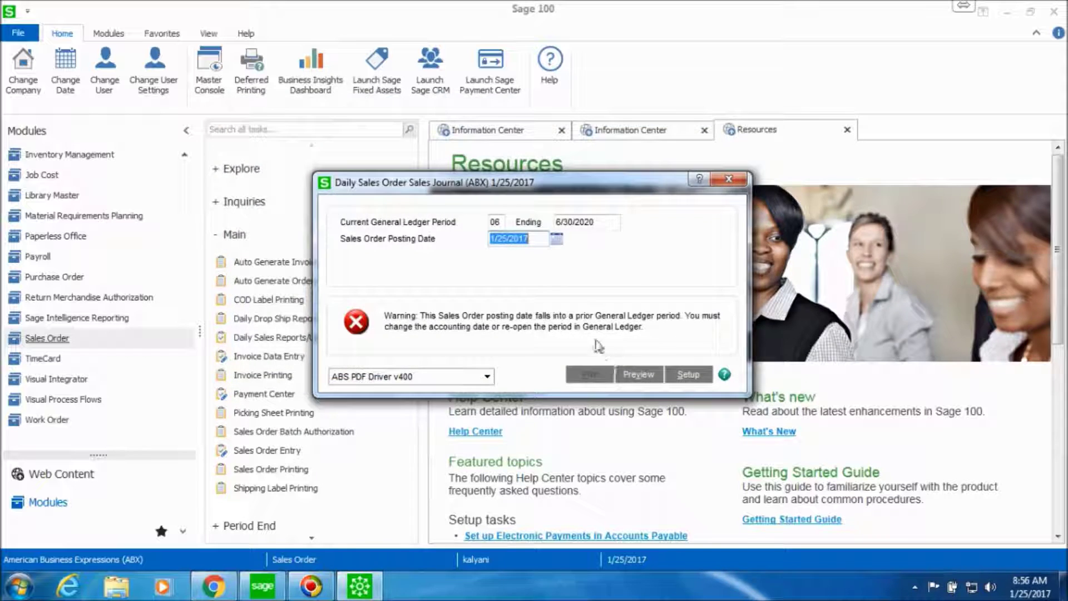
{"action": "left_click", "coordinate": [526, 239]}
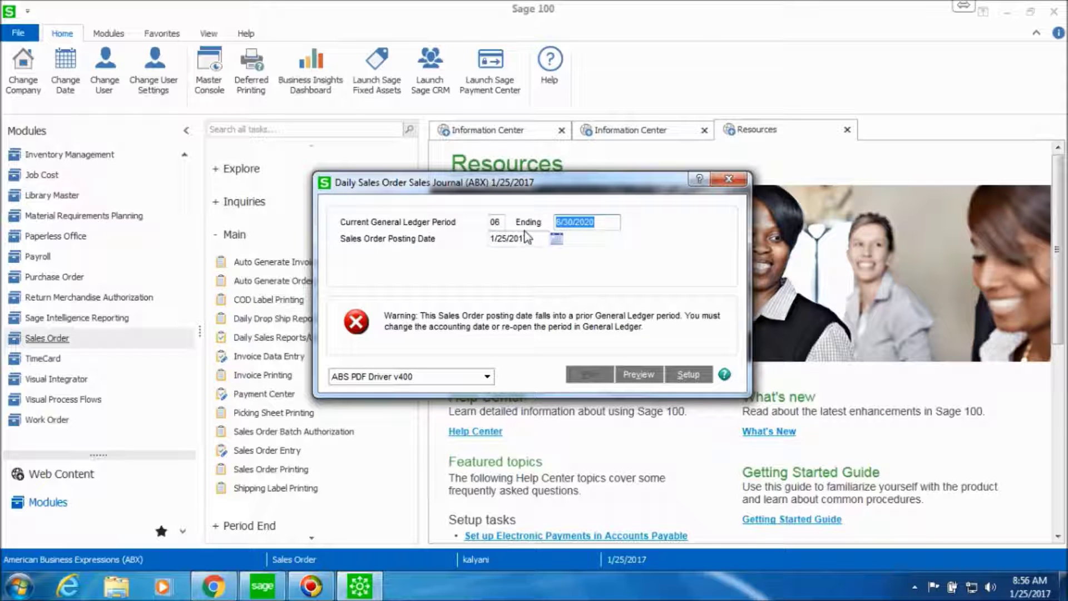
{"action": "key", "text": "Tab"}
{"action": "type", "text": "6/30/2020"}
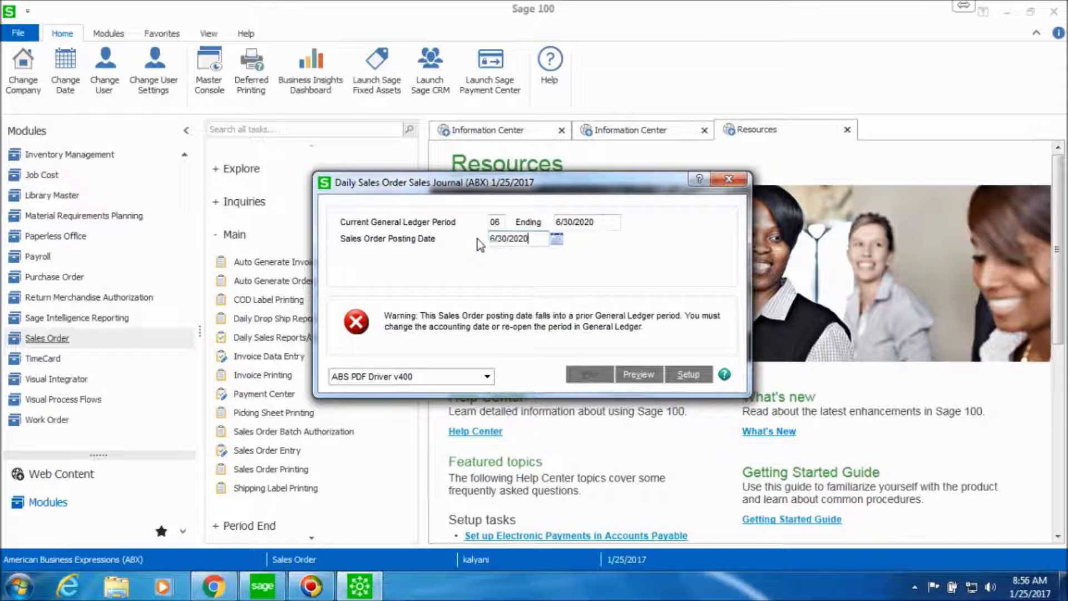
{"action": "left_click", "coordinate": [652, 375]}
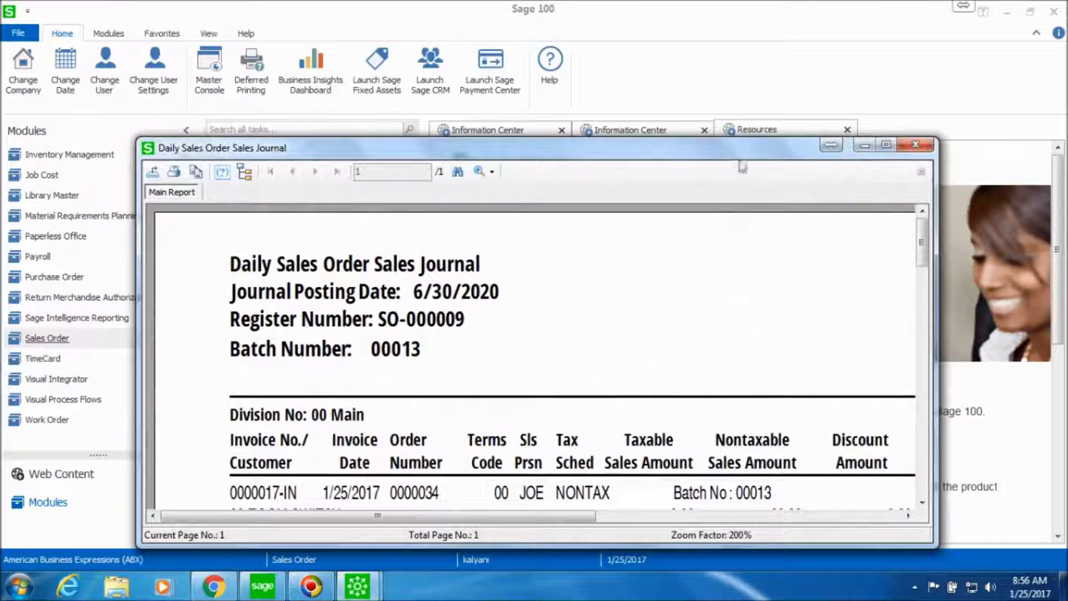
{"action": "left_click", "coordinate": [887, 145]}
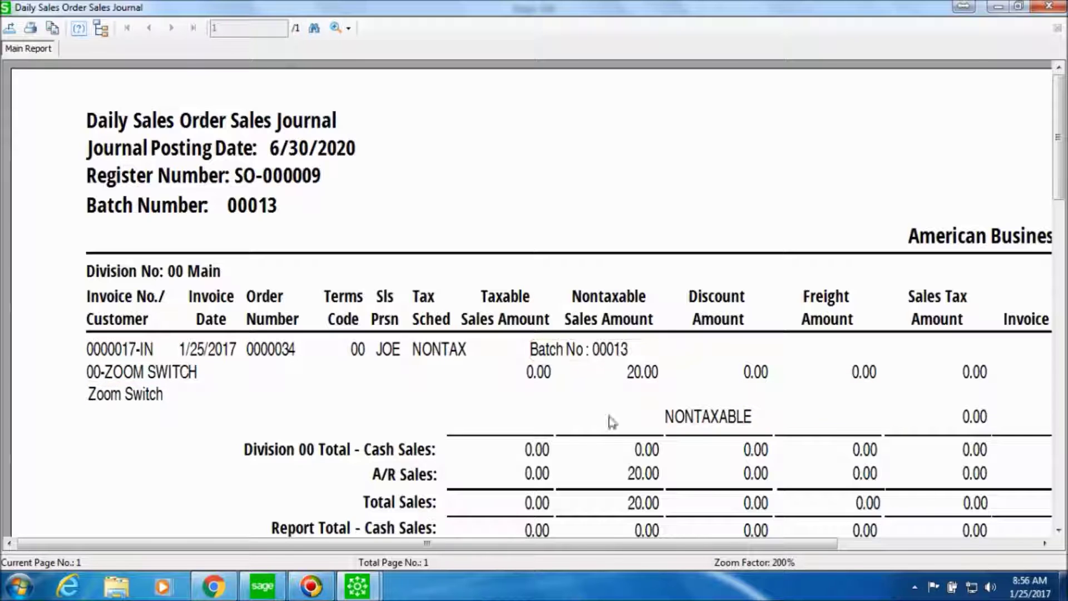
Review the journal's Invoice Total and Report Total of 20.00, then close the preview.
{"action": "left_click_drag", "start_coordinate": [613, 551], "coordinate": [786, 546]}
{"action": "left_click_drag", "start_coordinate": [1060, 128], "coordinate": [1064, 189]}
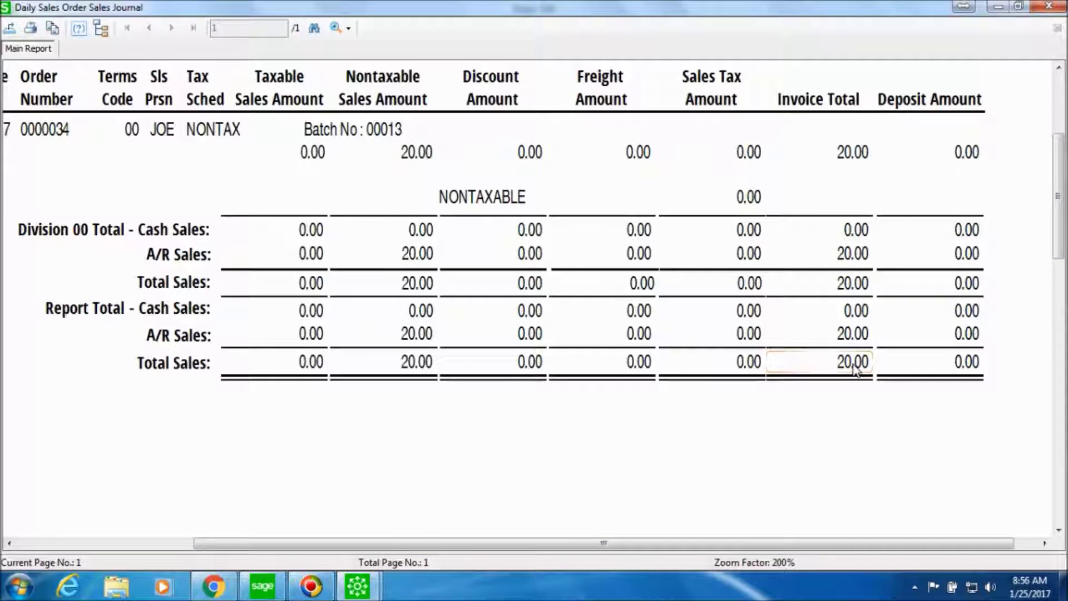
{"action": "left_click", "coordinate": [1058, 8]}
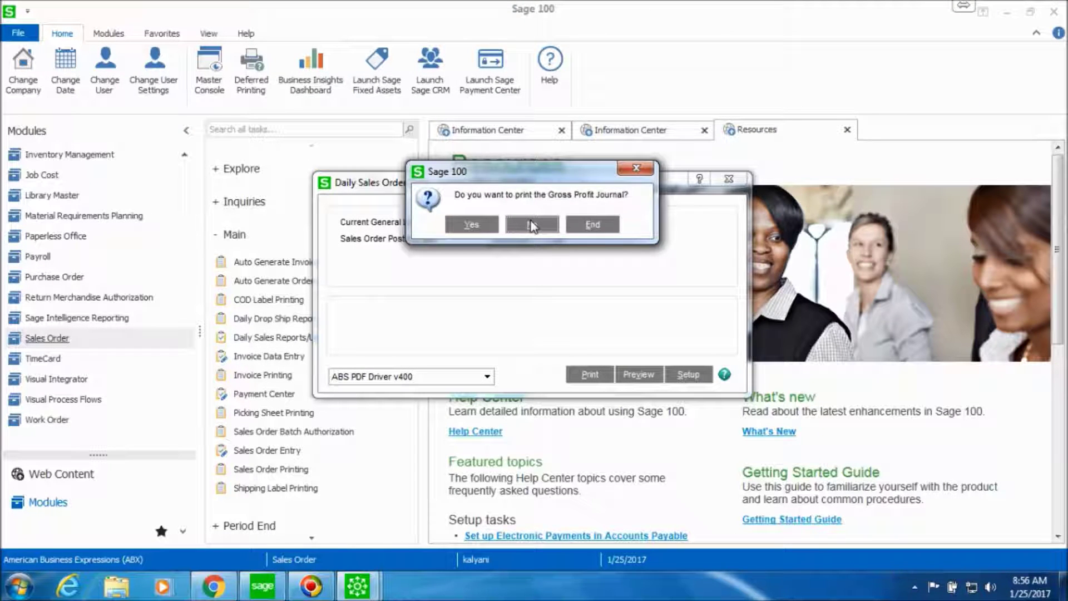
Skip the Gross Profit Journal and update the Daily Sales Order Sales Journal for batch 00013.
{"action": "left_click", "coordinate": [532, 226]}
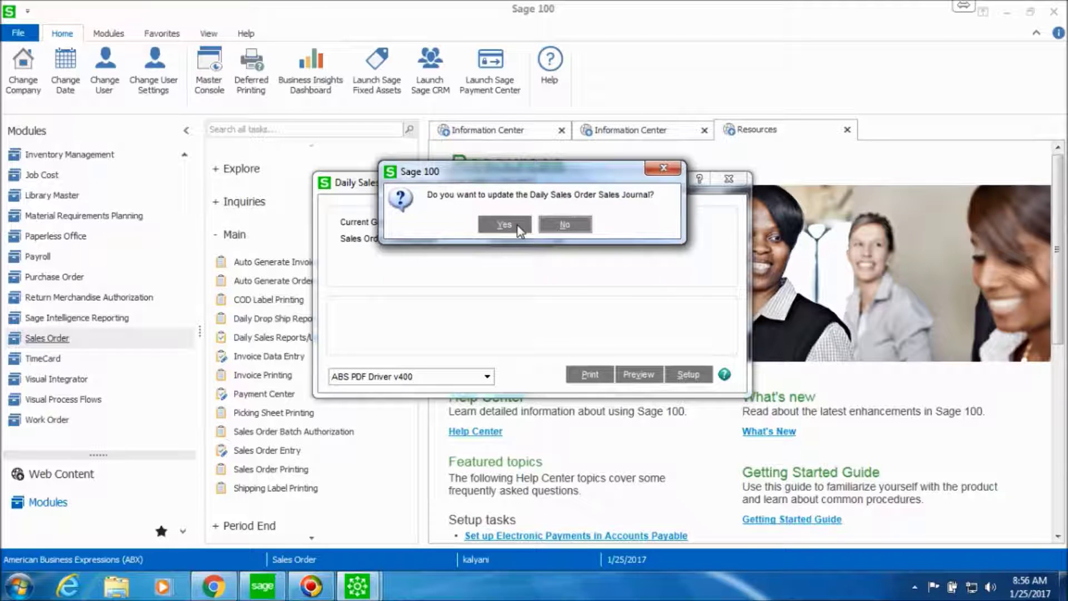
{"action": "left_click", "coordinate": [518, 228]}
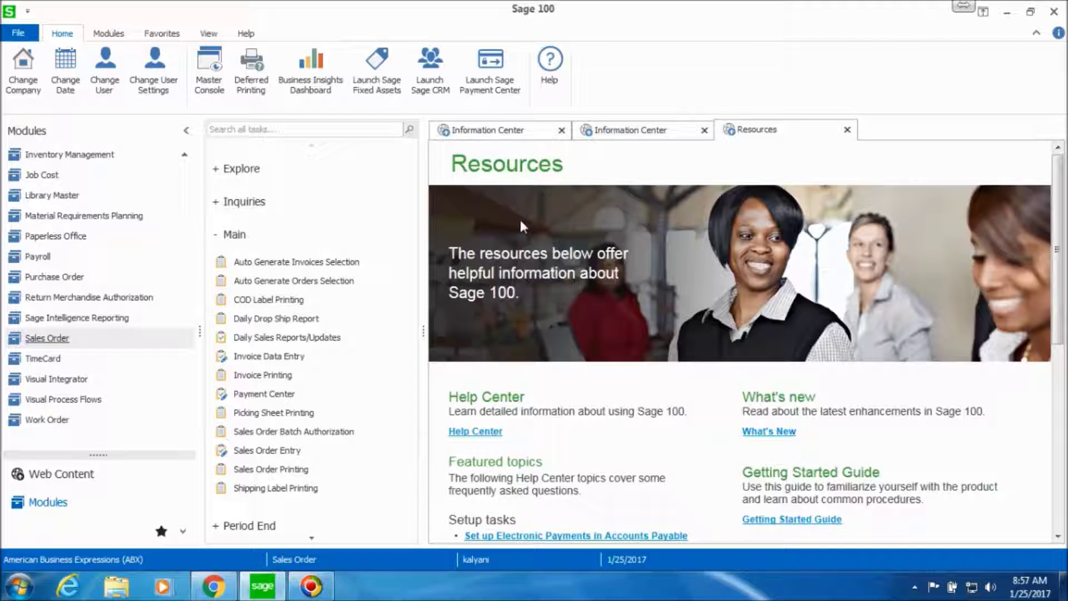
Open customer ZOOM in Accounts Receivable Customer Maintenance and view its invoices, including 0000017 for 20.00.
{"action": "left_click", "coordinate": [183, 156]}
{"action": "scroll", "coordinate": [183, 181], "scroll_direction": "up", "scroll_amount": 4}
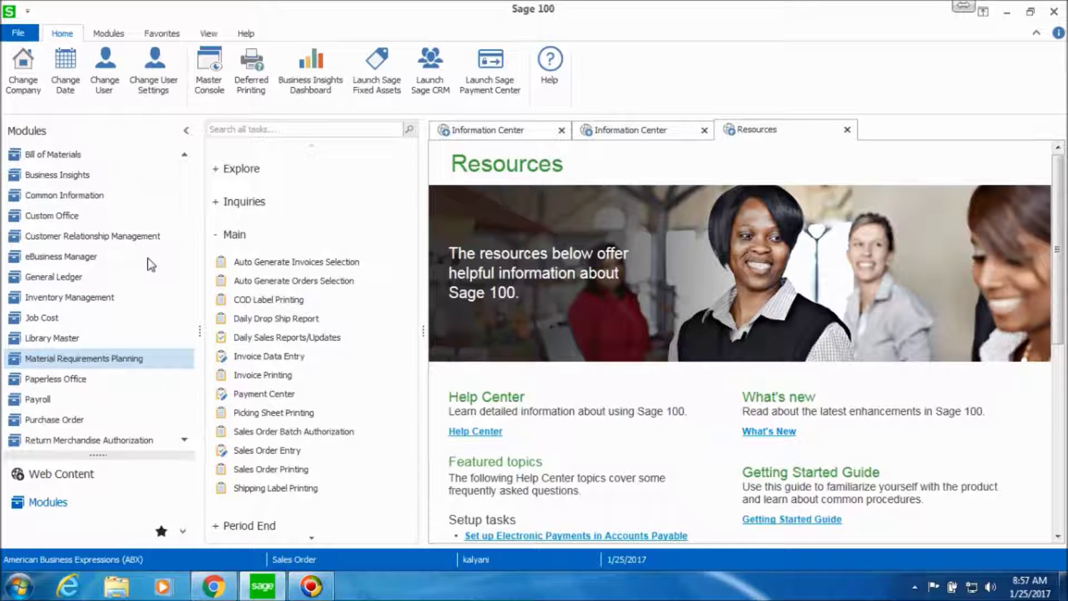
{"action": "left_click", "coordinate": [89, 175]}
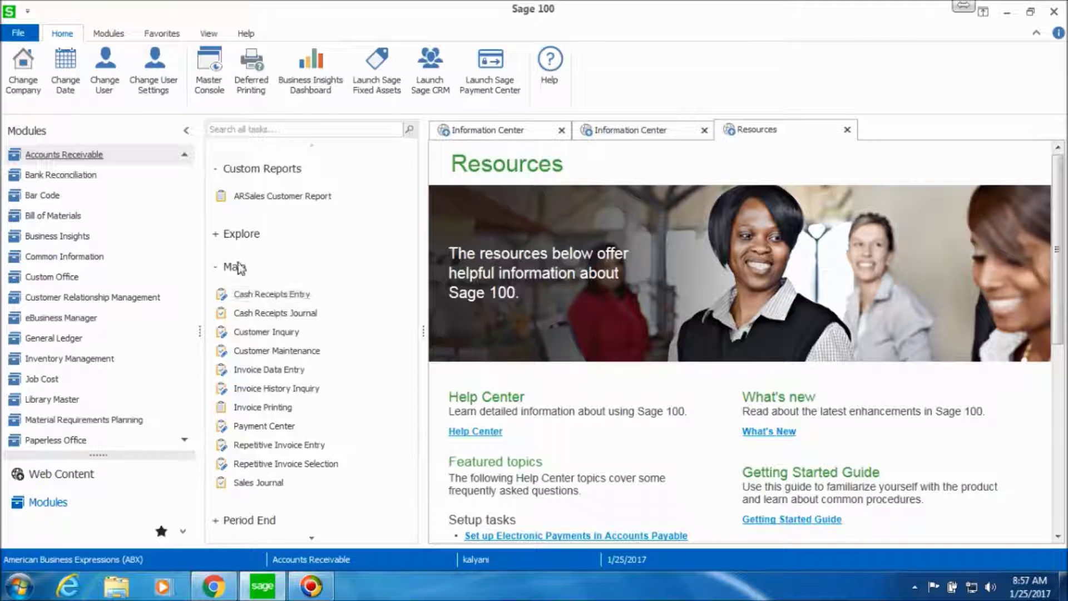
{"action": "left_click", "coordinate": [279, 352]}
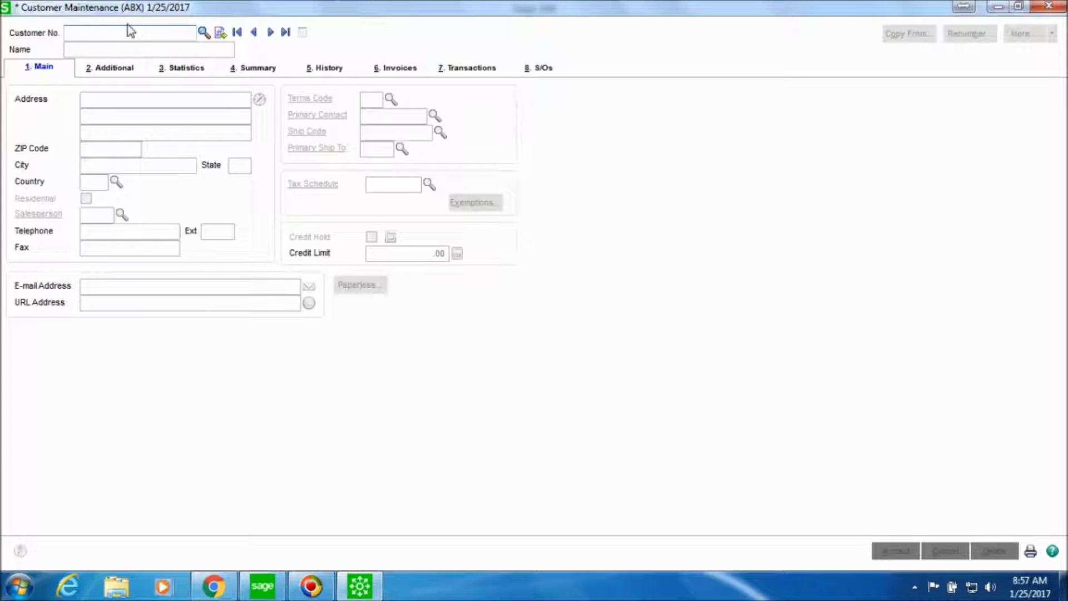
{"action": "type", "text": "ZOOM"}
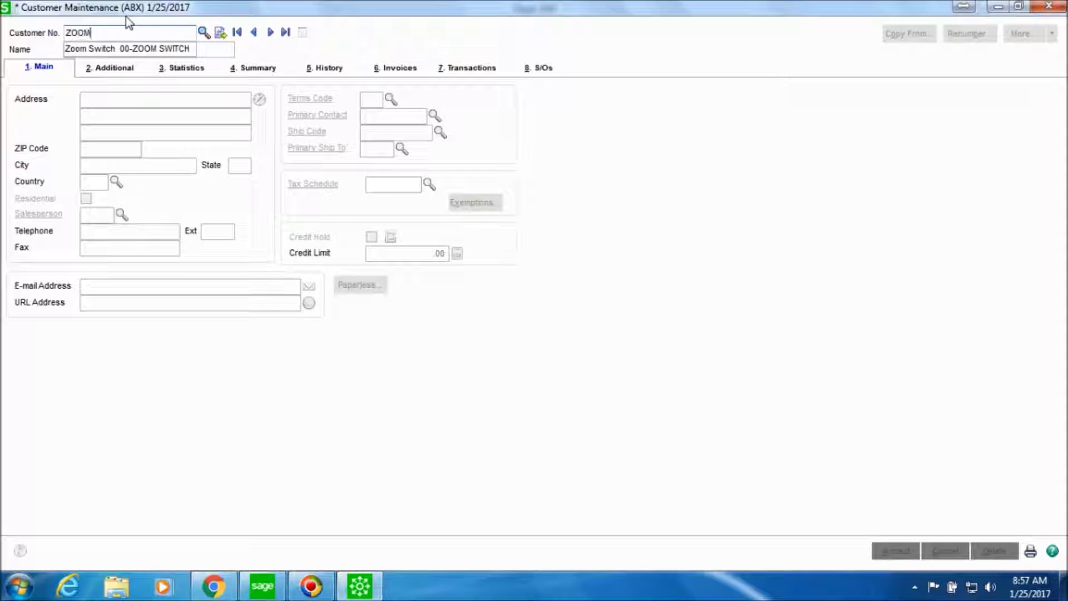
{"action": "key", "text": "Tab"}
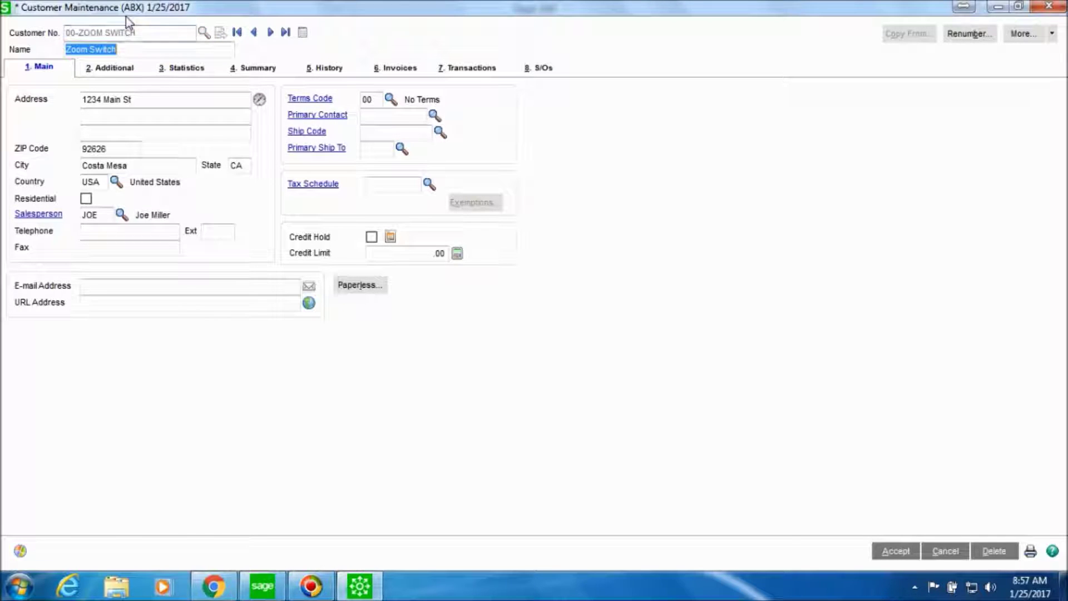
{"action": "left_click", "coordinate": [391, 68]}
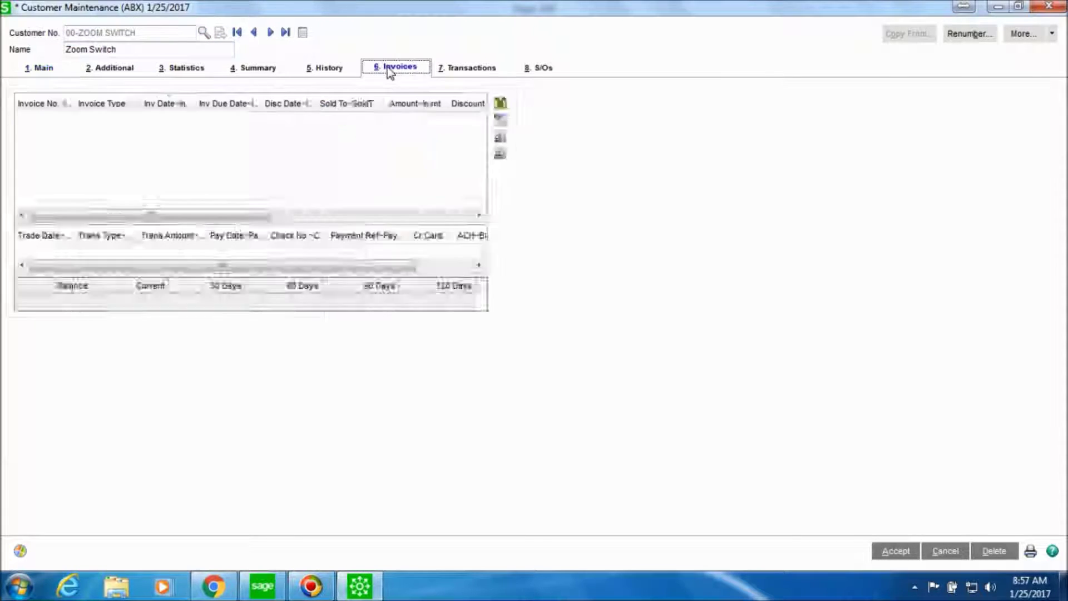